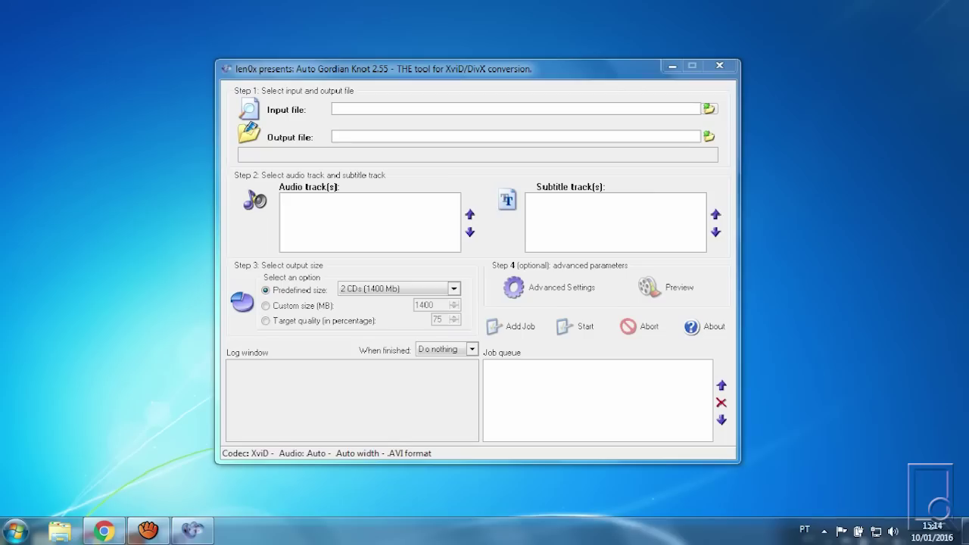
- Load newsdomingo.mpg from the Vídeos library as the input file and save the output as newsdomingo.avi in the same folder
click(708, 106)
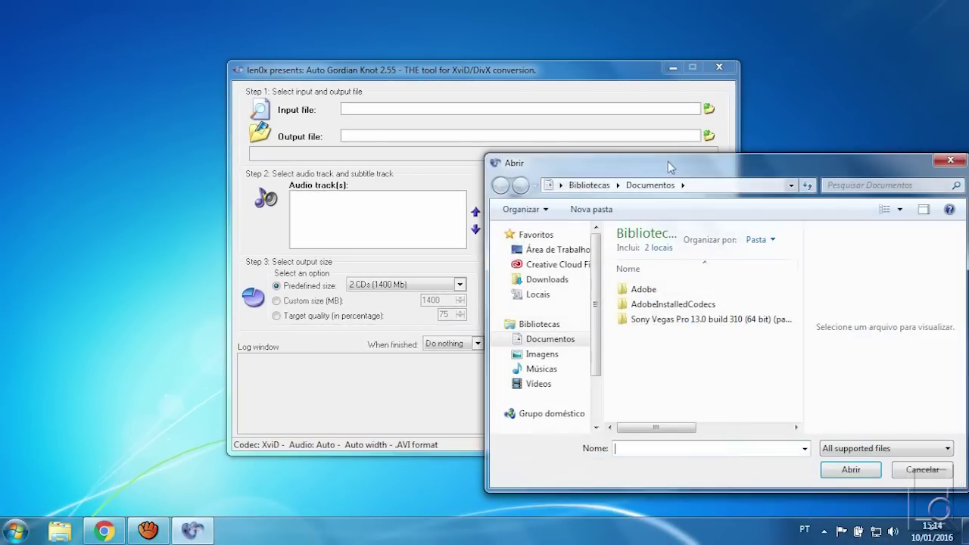
drag(677, 167, 637, 141)
click(499, 357)
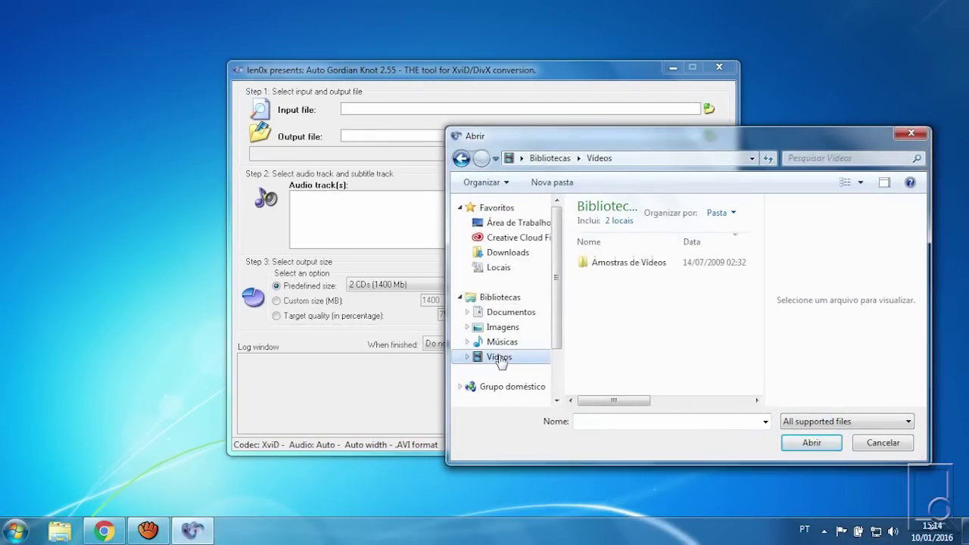
click(668, 283)
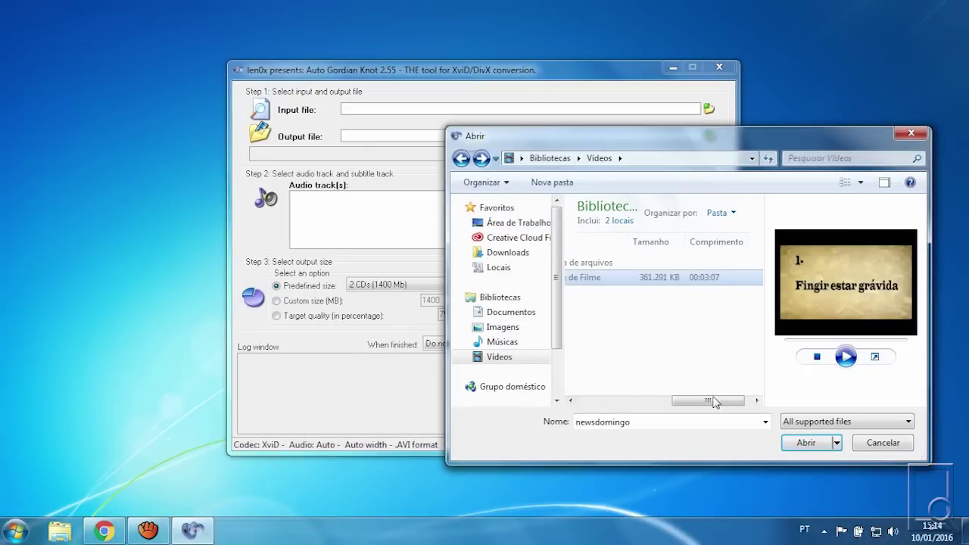
drag(704, 400, 649, 400)
click(724, 405)
drag(731, 406, 632, 400)
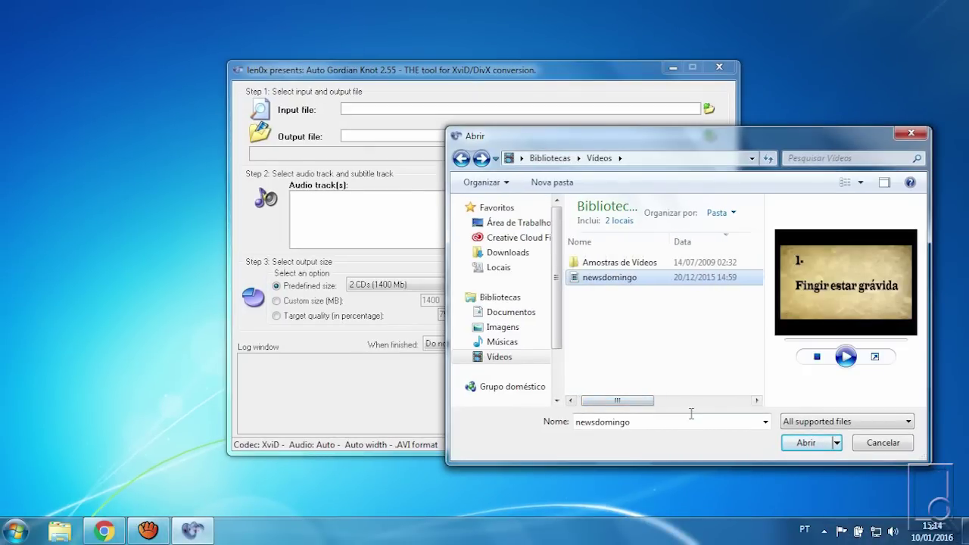
click(803, 444)
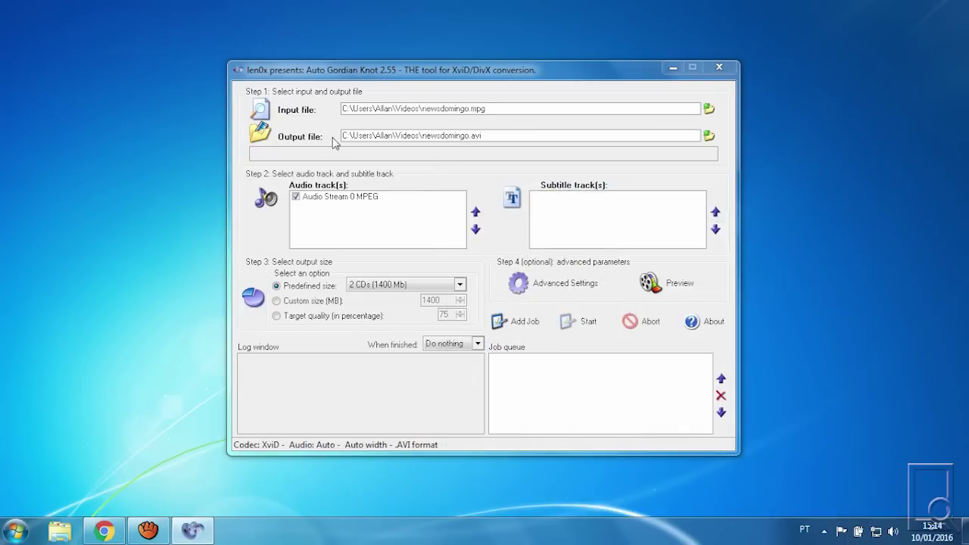
click(708, 136)
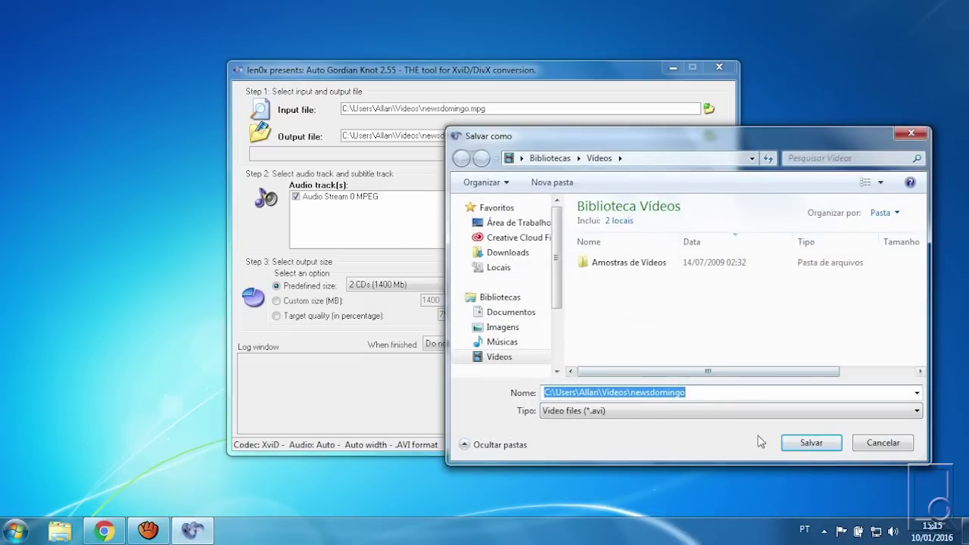
click(809, 442)
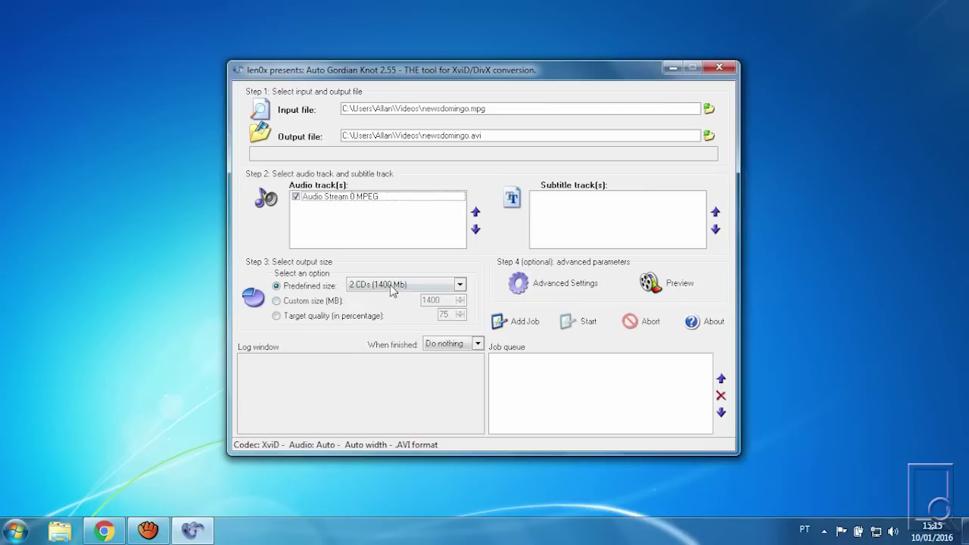
click(390, 287)
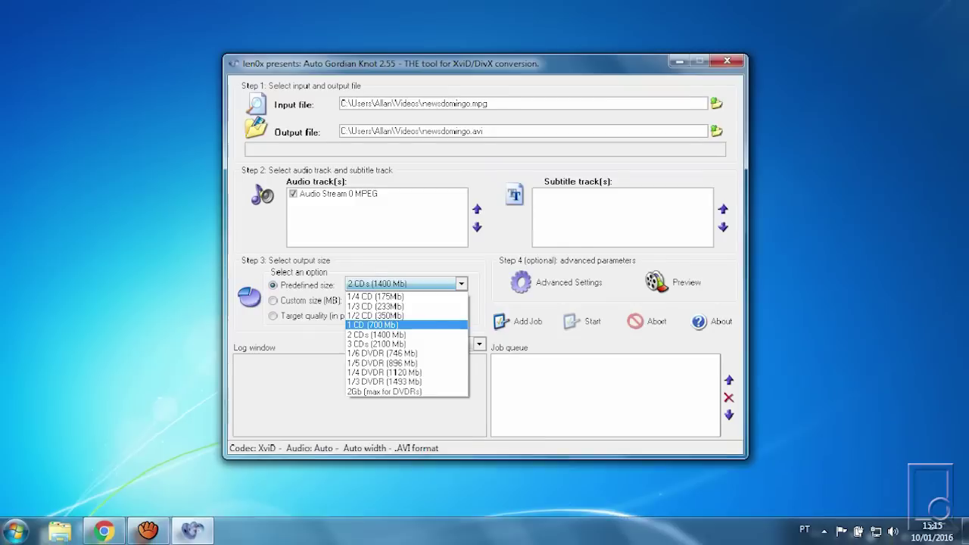
click(375, 244)
click(368, 245)
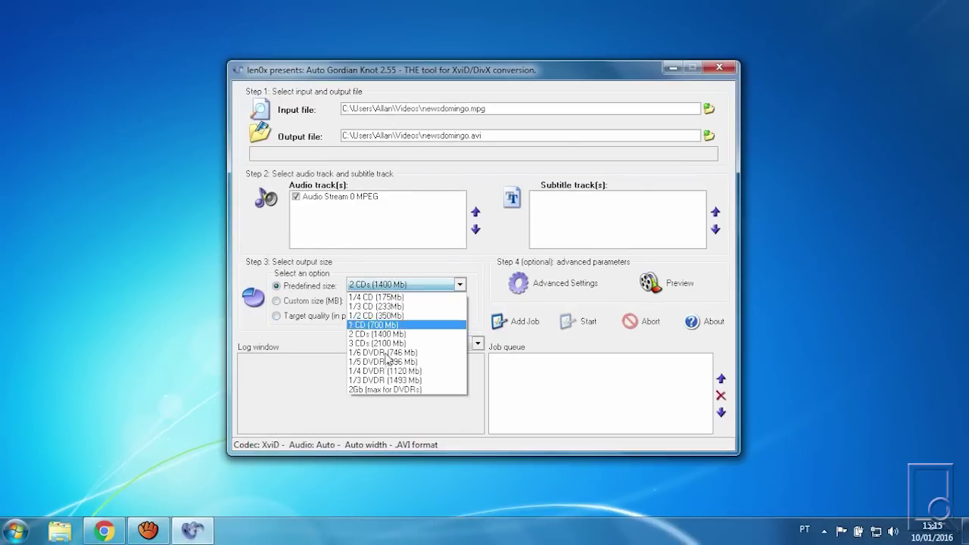
click(320, 379)
- Set a custom output size of 100 MB and accept the advanced options with automatic width, automatic audio and the XviD codec
click(280, 302)
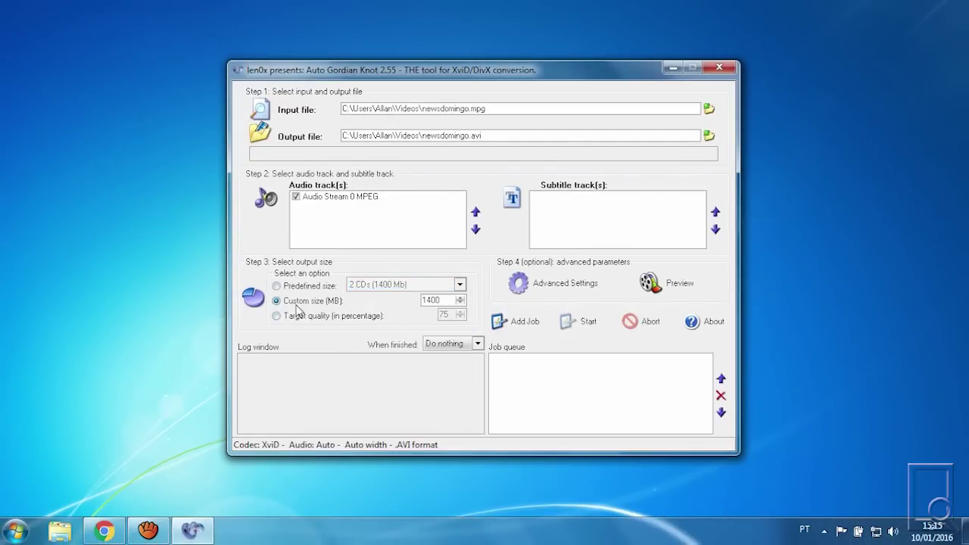
drag(445, 302, 378, 303)
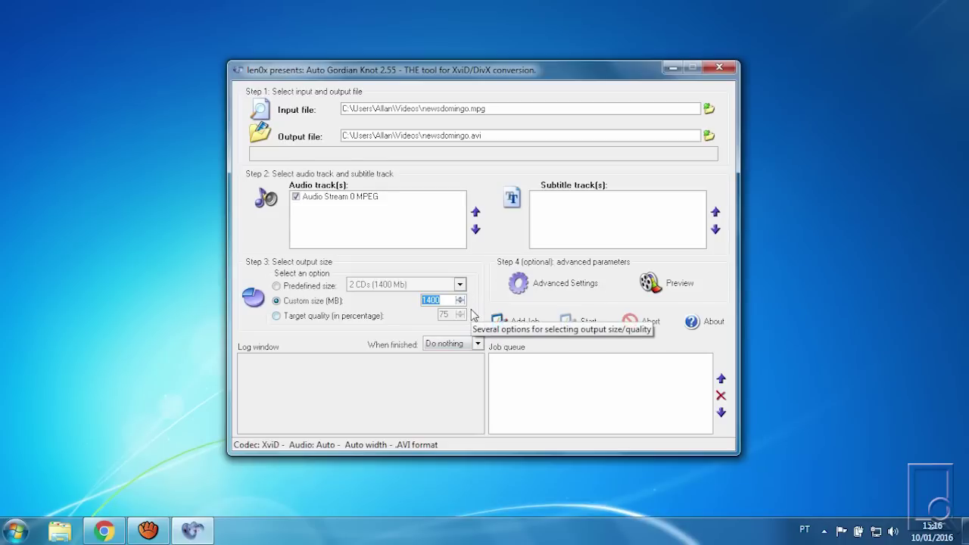
text(1)
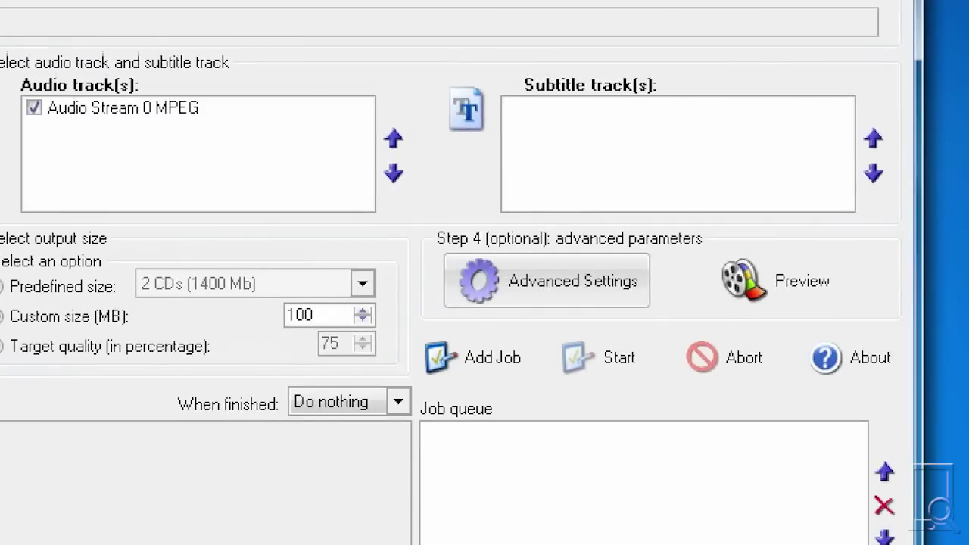
click(557, 286)
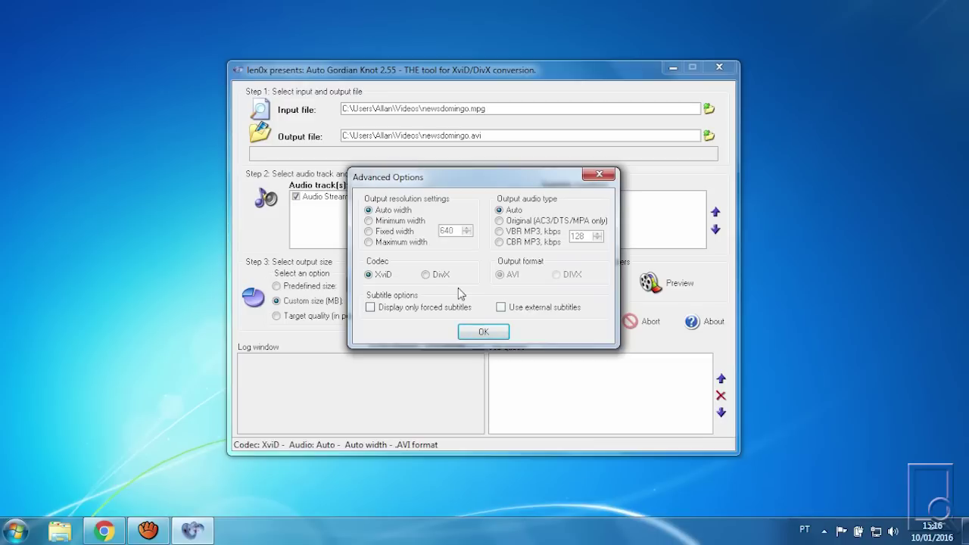
click(490, 333)
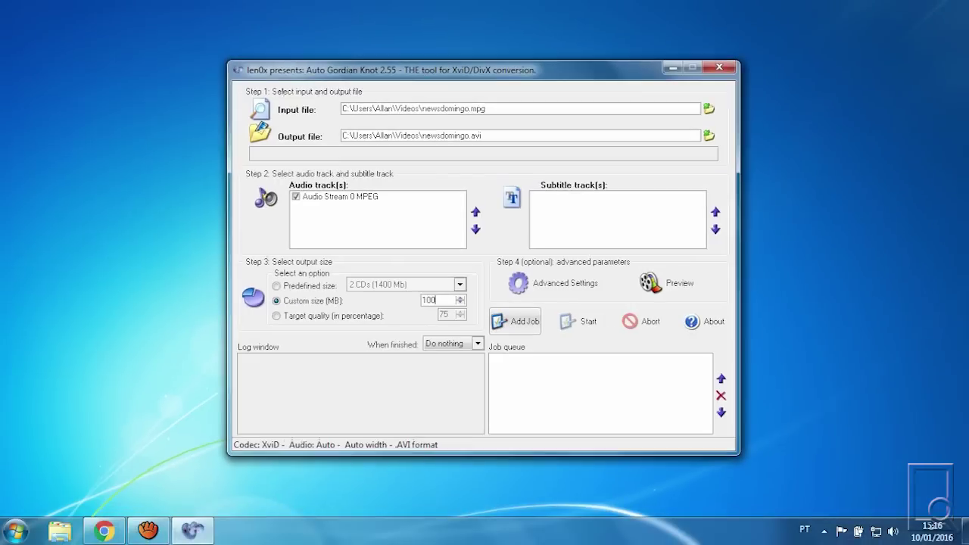
- Add the newsdomingo.avi conversion to the job queue and start encoding
click(541, 326)
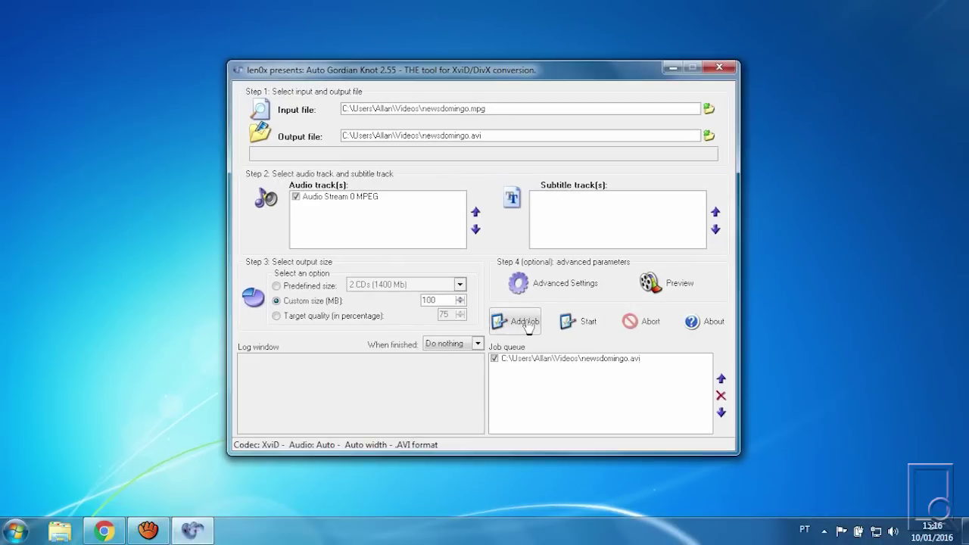
click(548, 359)
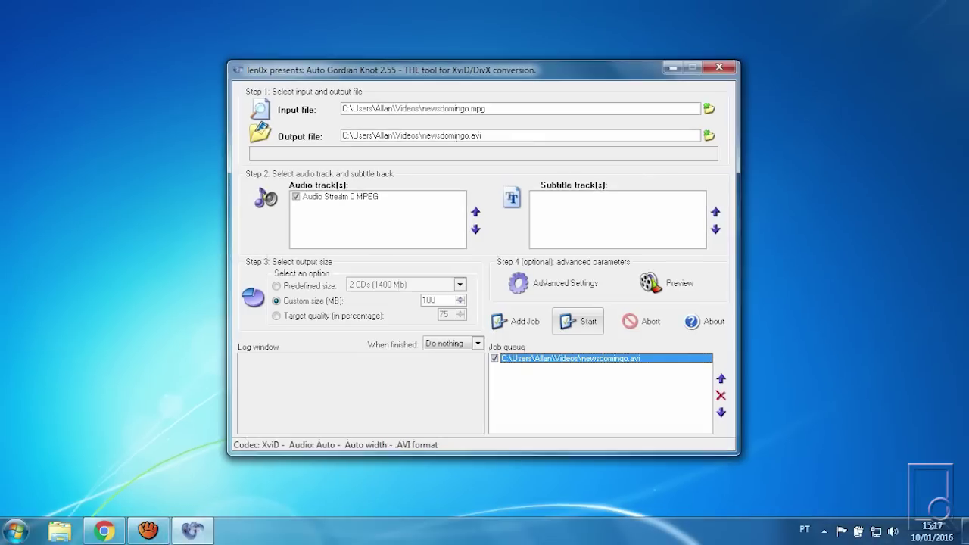
click(574, 317)
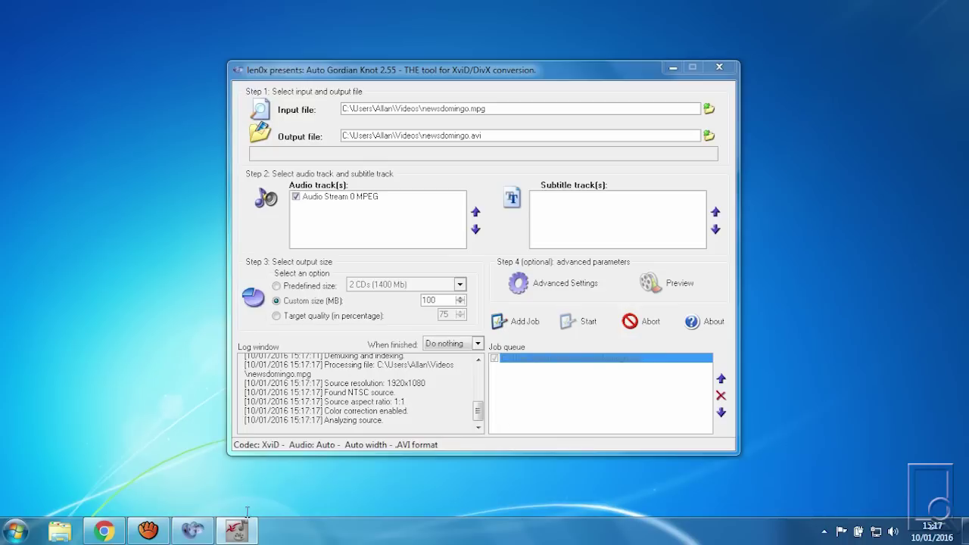
- Switch to VirtualDubMod, accept its GNU General Public License and dismiss the welcome message to start it
click(242, 534)
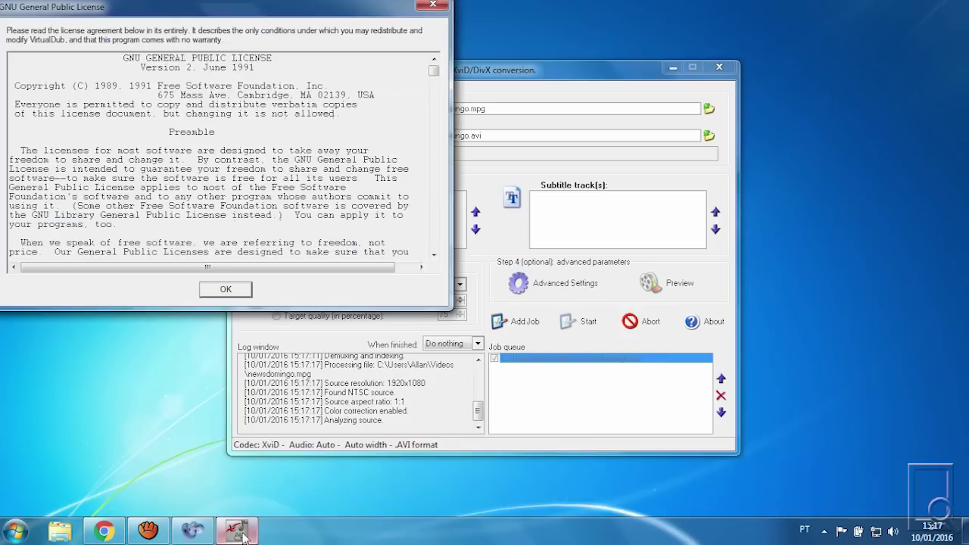
click(237, 293)
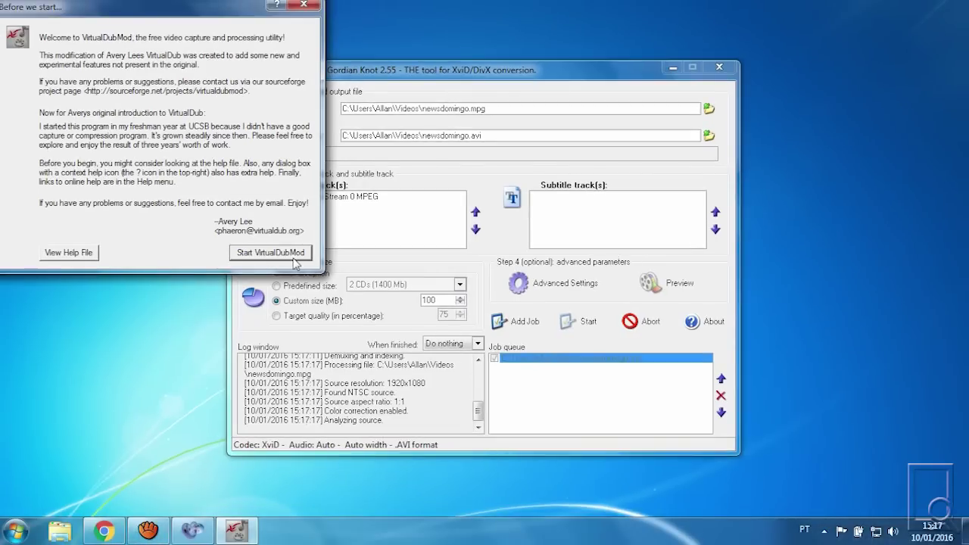
click(292, 258)
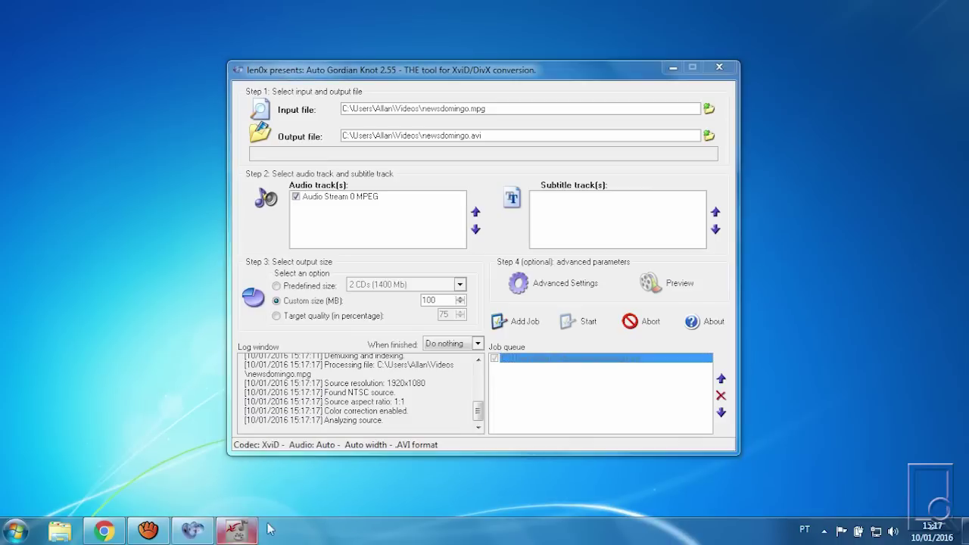
- Check the running dub's progress and thread priority options in VirtualDubMod, declining to abort the operation
click(236, 529)
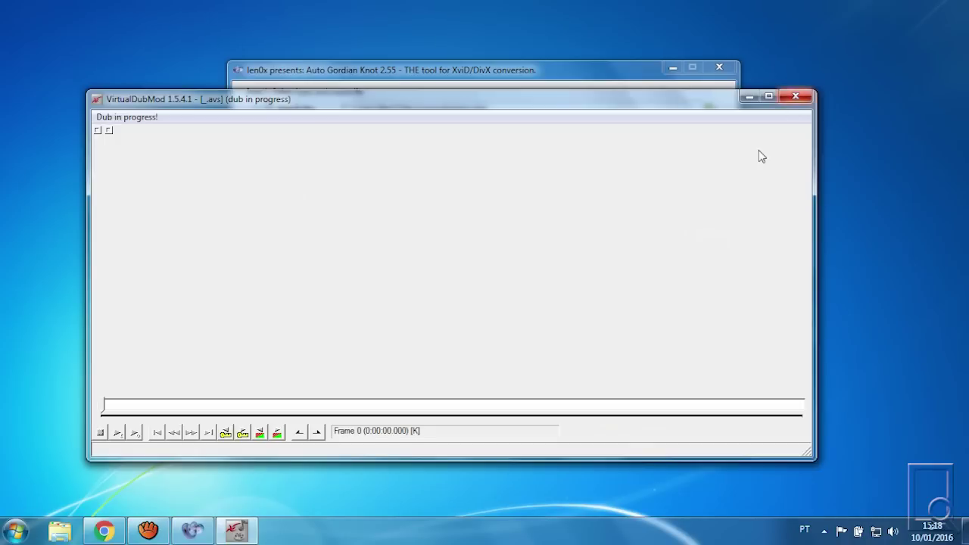
click(796, 98)
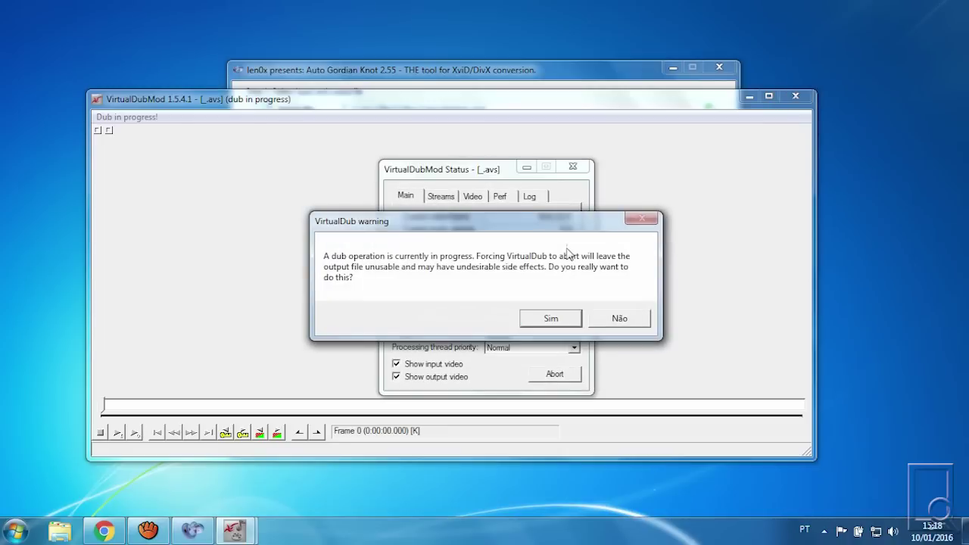
click(625, 324)
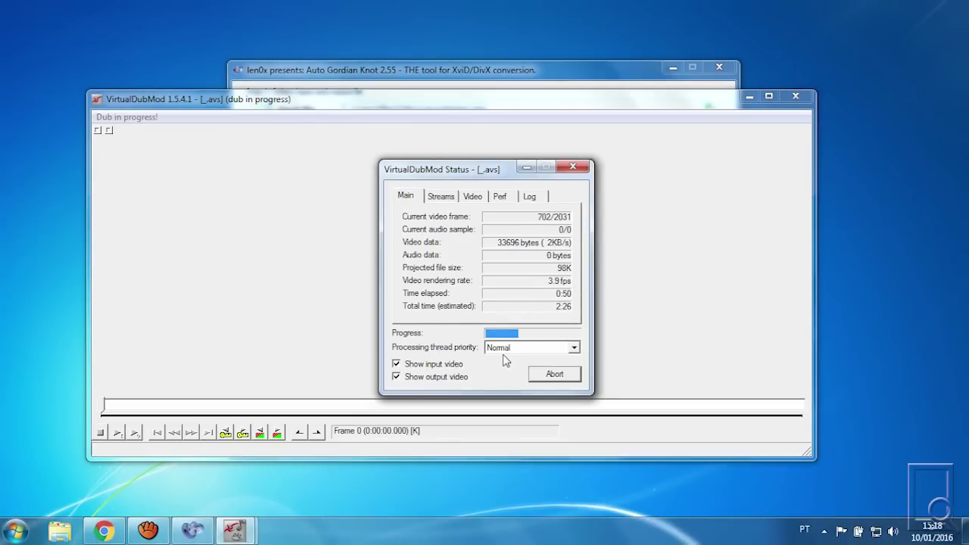
click(502, 351)
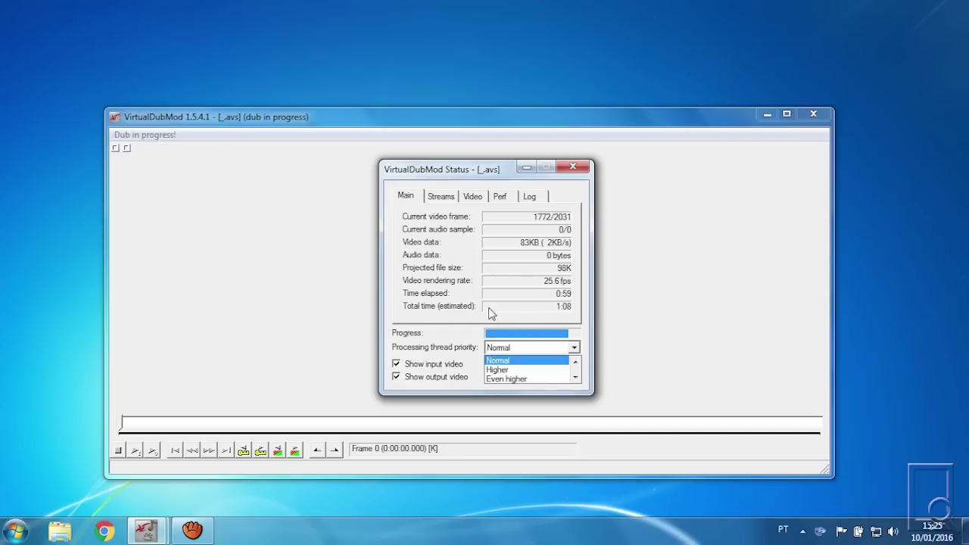
click(460, 333)
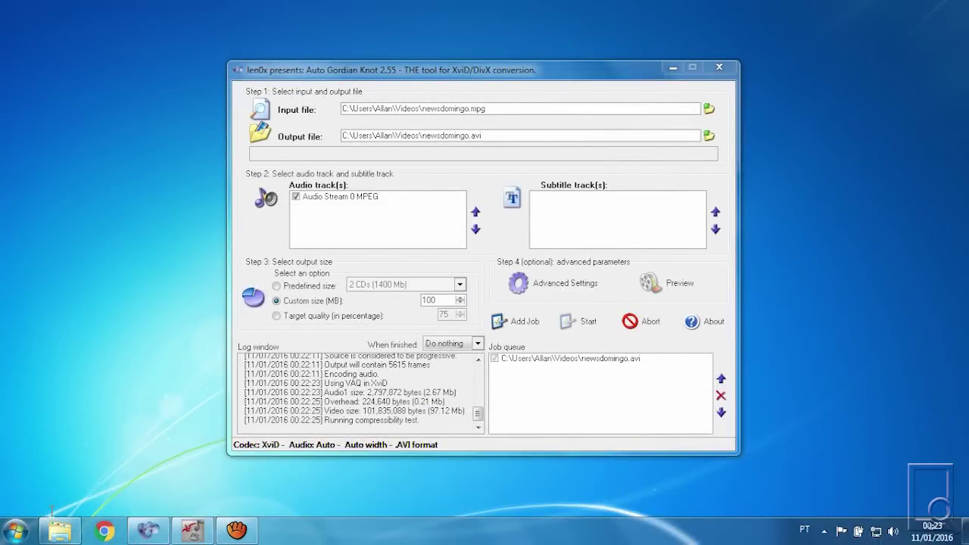
- Switch to Windows Explorer and compare the file sizes of the original newsdomingo movie clip and the converted video clip in Vídeos
click(59, 530)
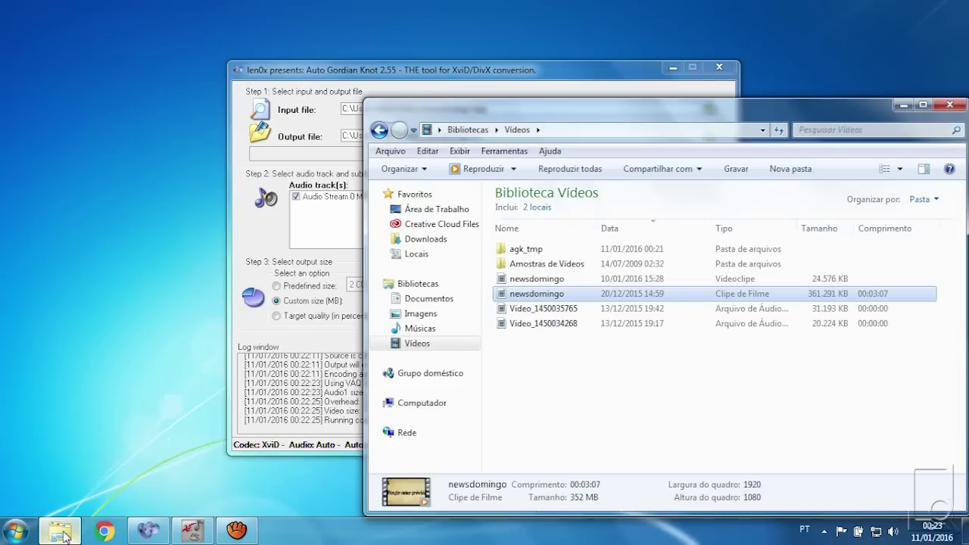
click(922, 103)
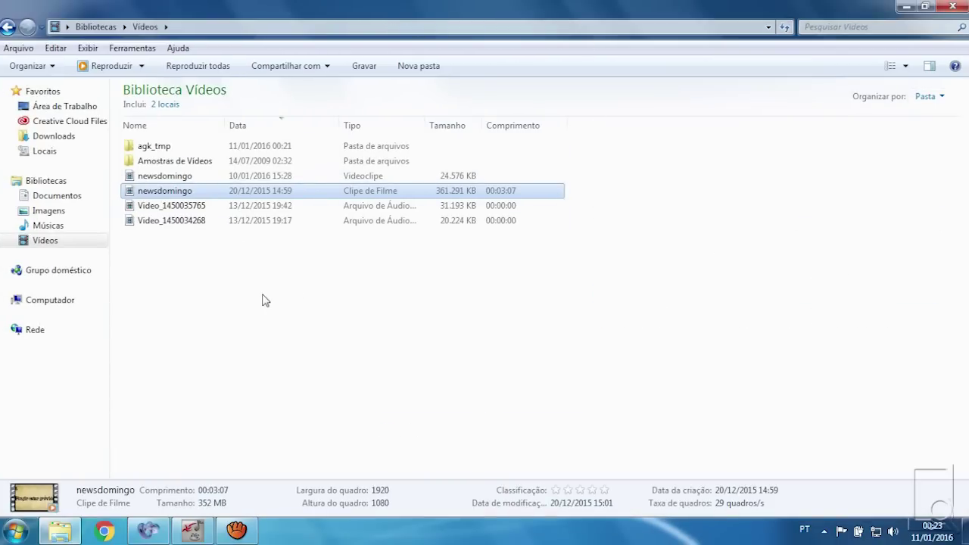
click(260, 298)
click(220, 190)
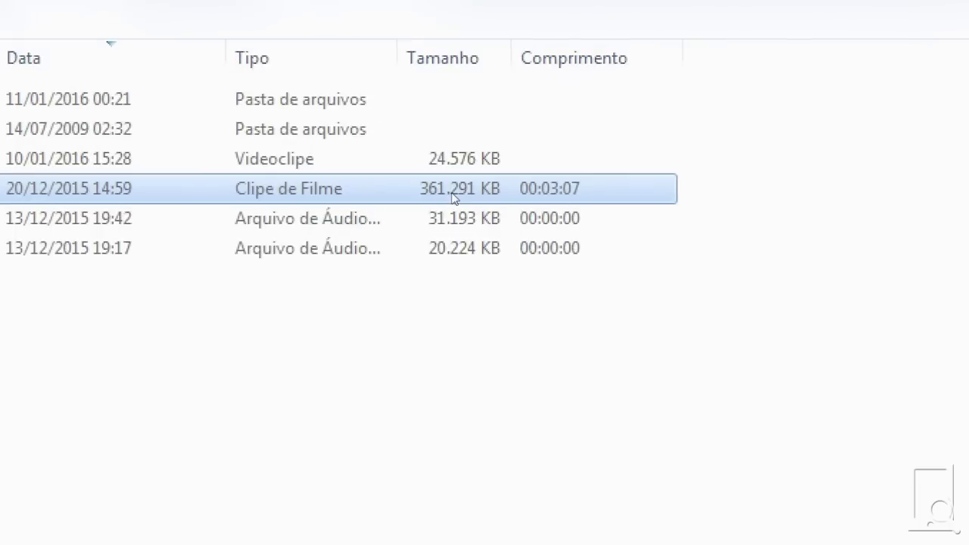
click(26, 165)
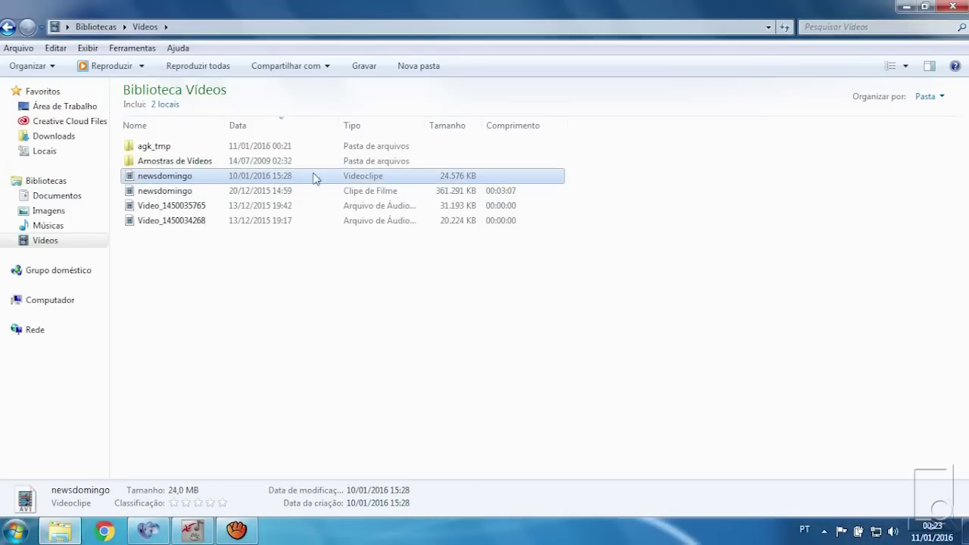